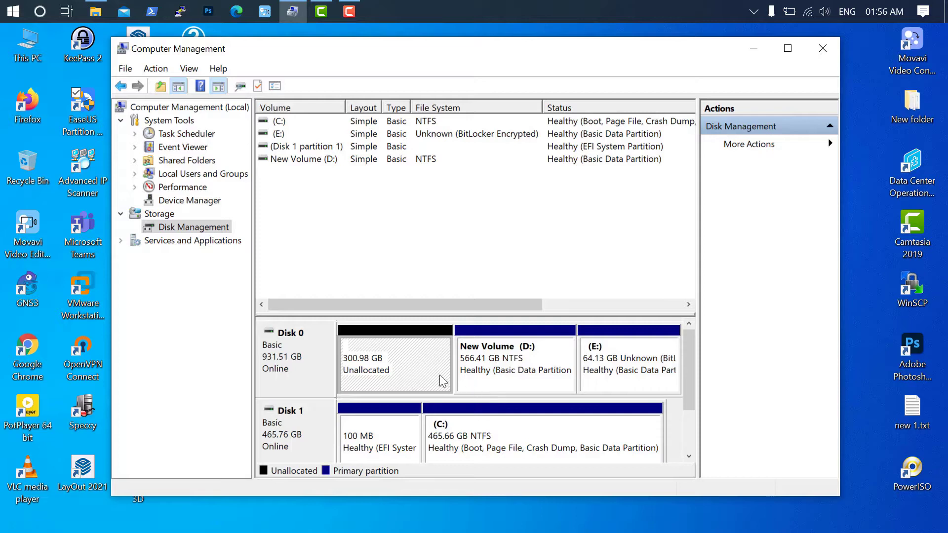
In Disk Management, inspect the context menus for the unallocated space and the D: volume.
right_click(425, 370)
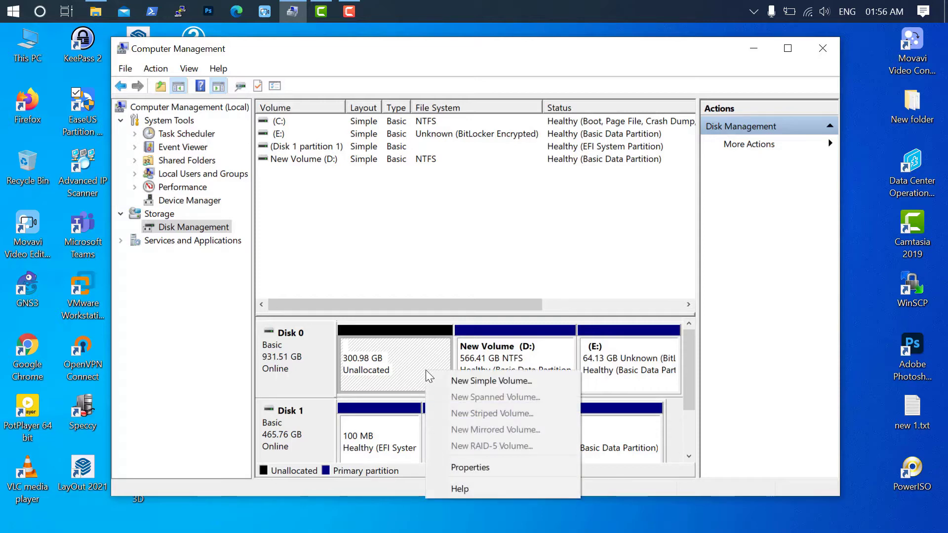
right_click(554, 353)
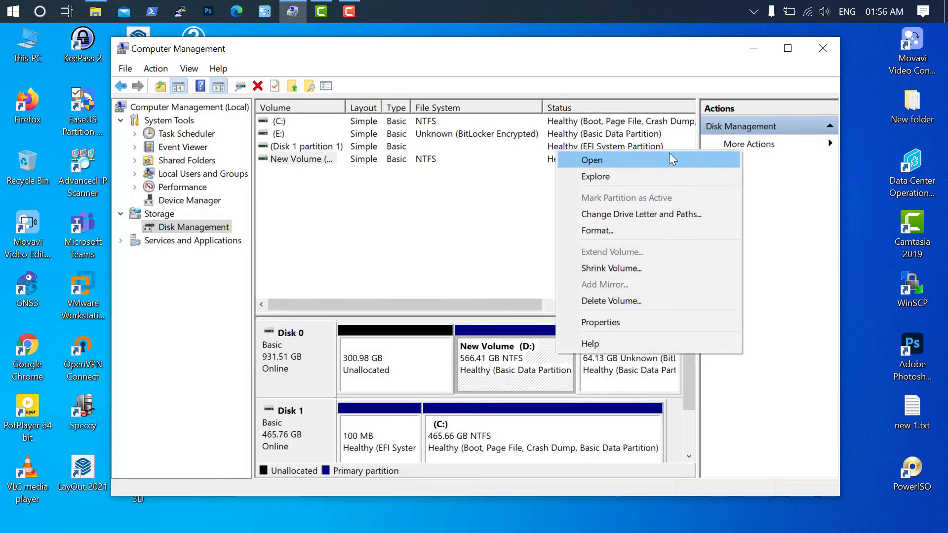
click(398, 363)
right_click(397, 363)
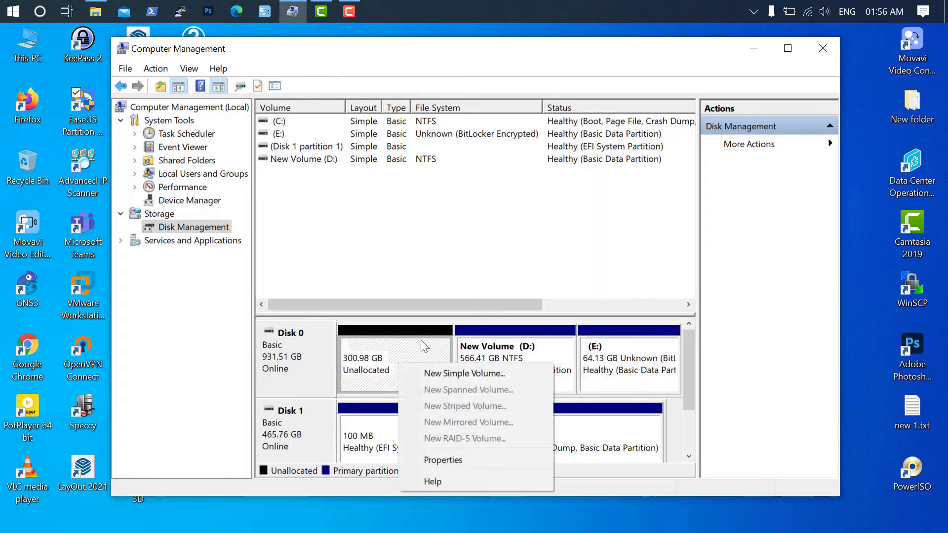
click(422, 352)
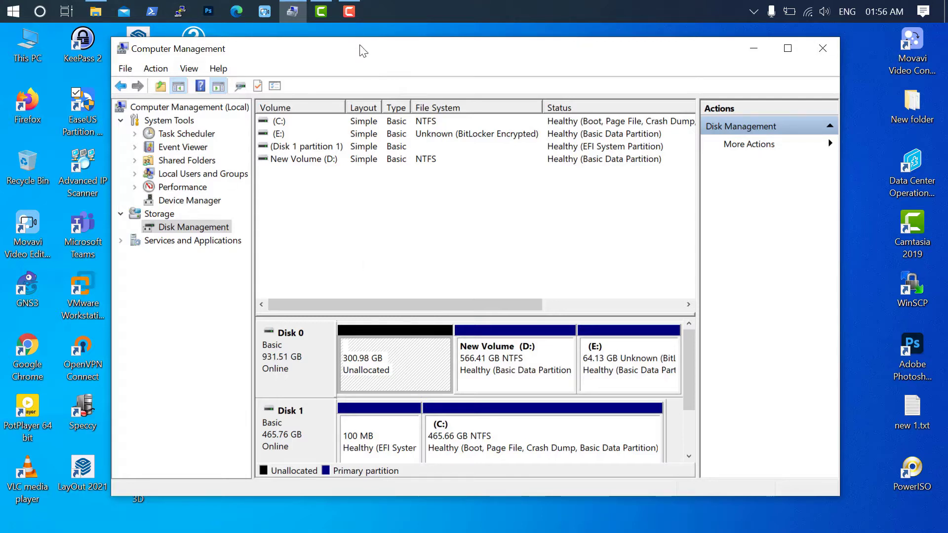
Move Disk Management aside, run EaseUS Partition Master as administrator, and close the update notice.
drag(363, 52, 406, 52)
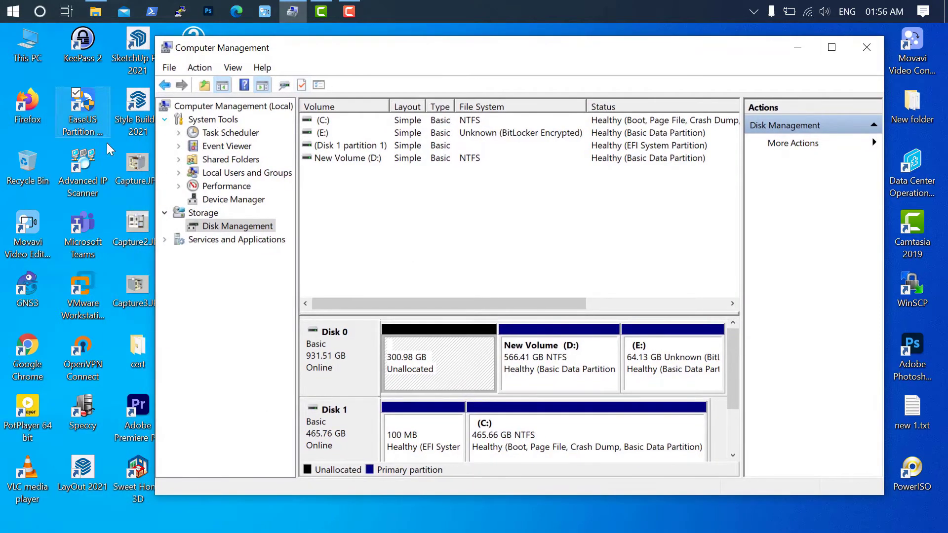
right_click(82, 120)
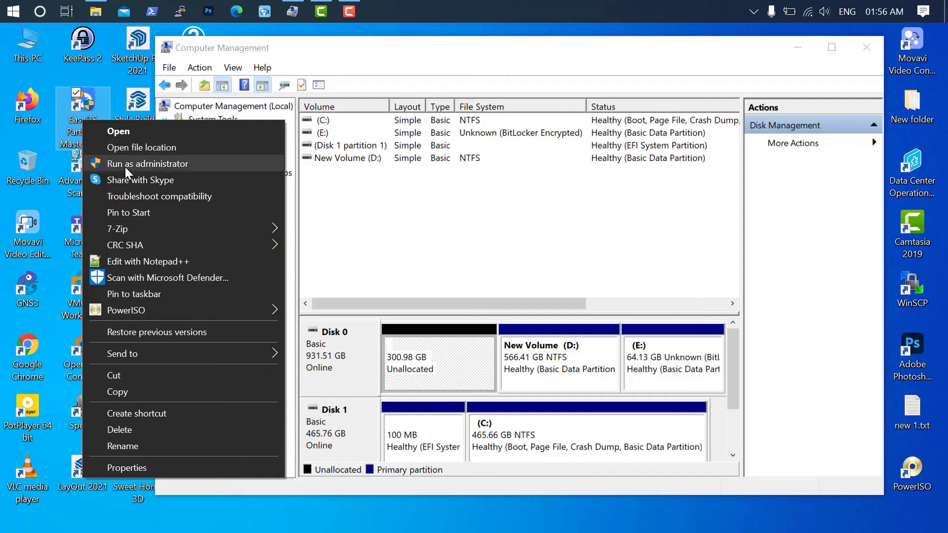
click(125, 167)
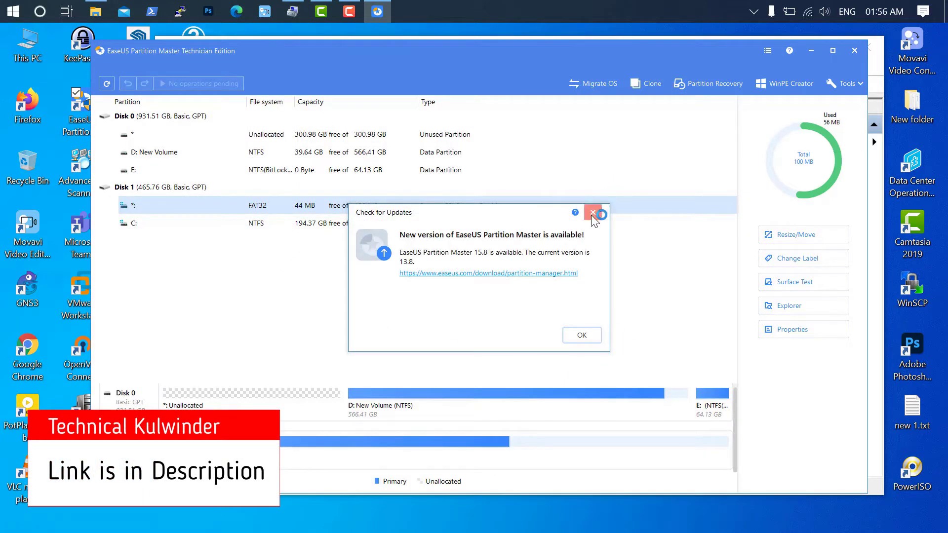
click(593, 213)
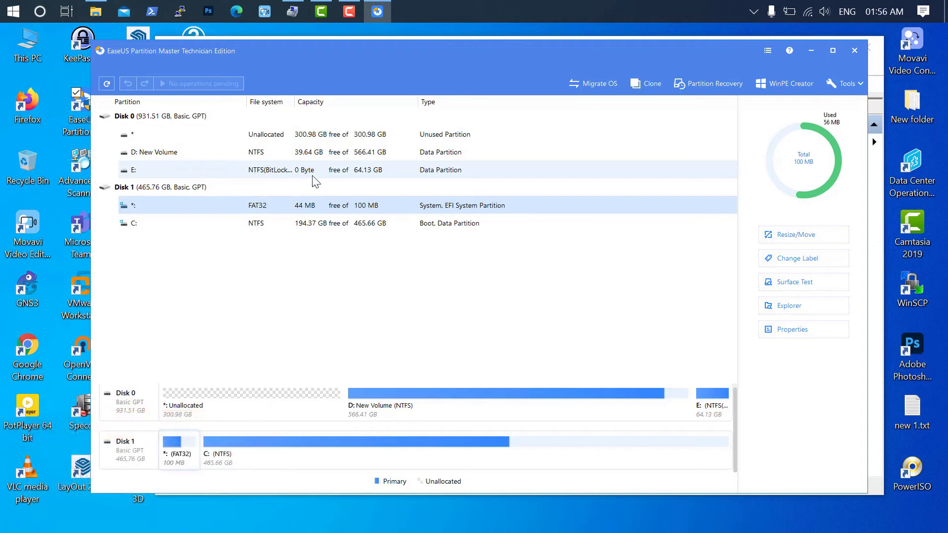
Open the Resize/Move dialog for the 566.41 GB D: New Volume partition.
click(270, 139)
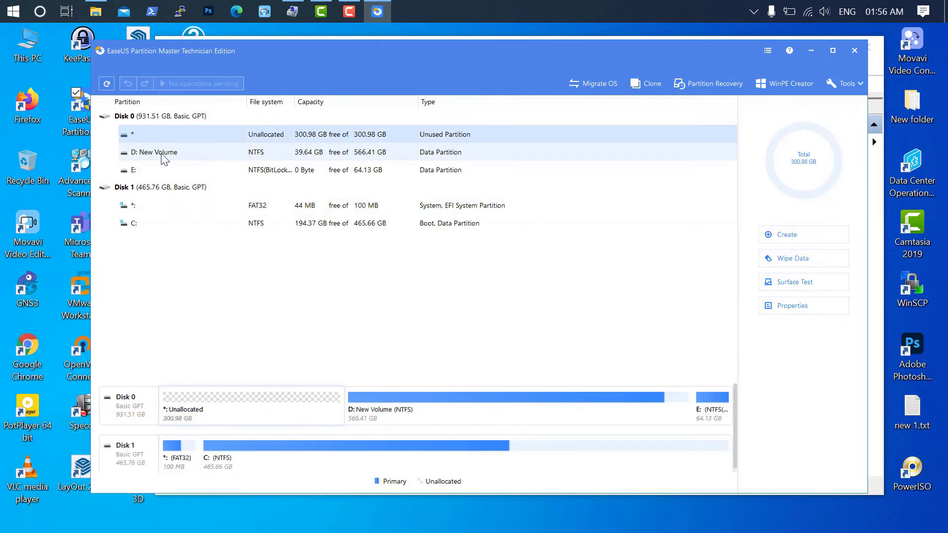
click(266, 159)
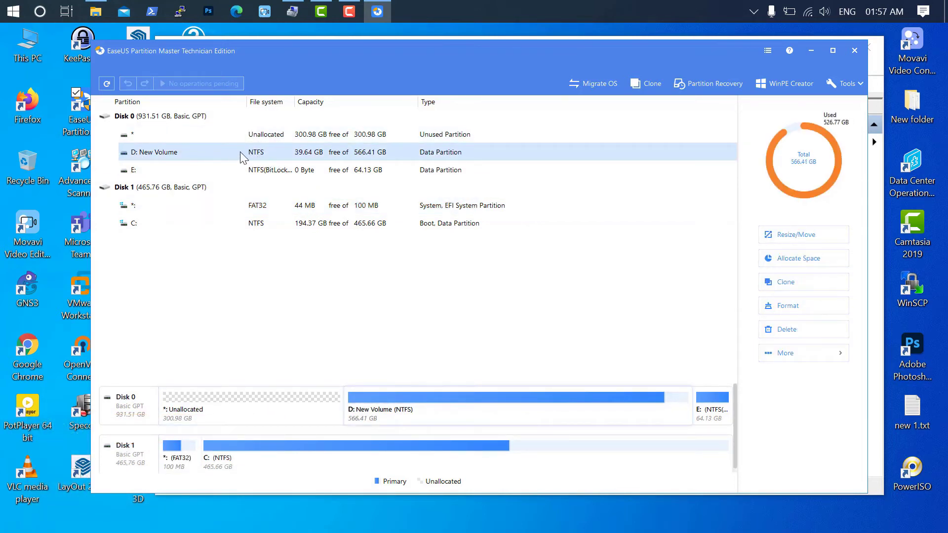
right_click(256, 152)
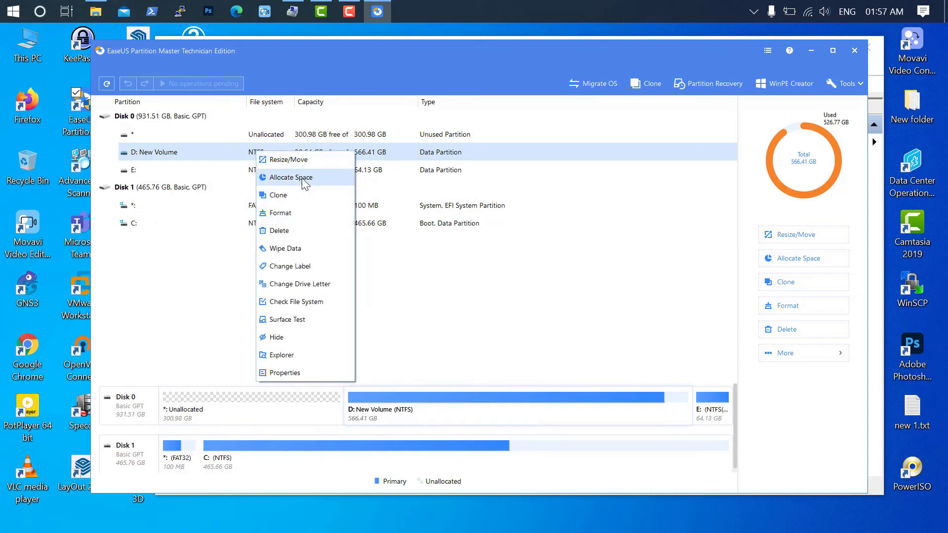
click(300, 162)
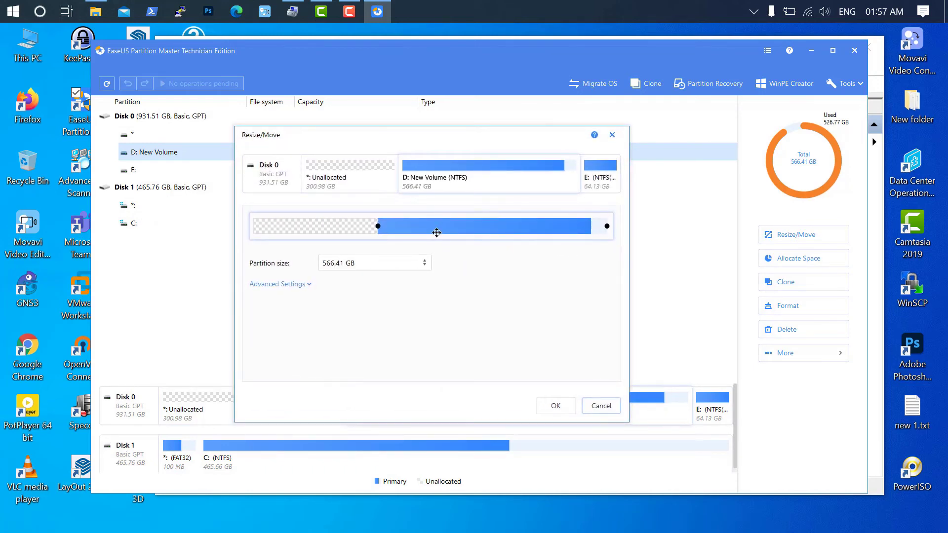
Move D: to the track's start and stretch it over the 300.98 GB unallocated space.
drag(436, 233, 313, 230)
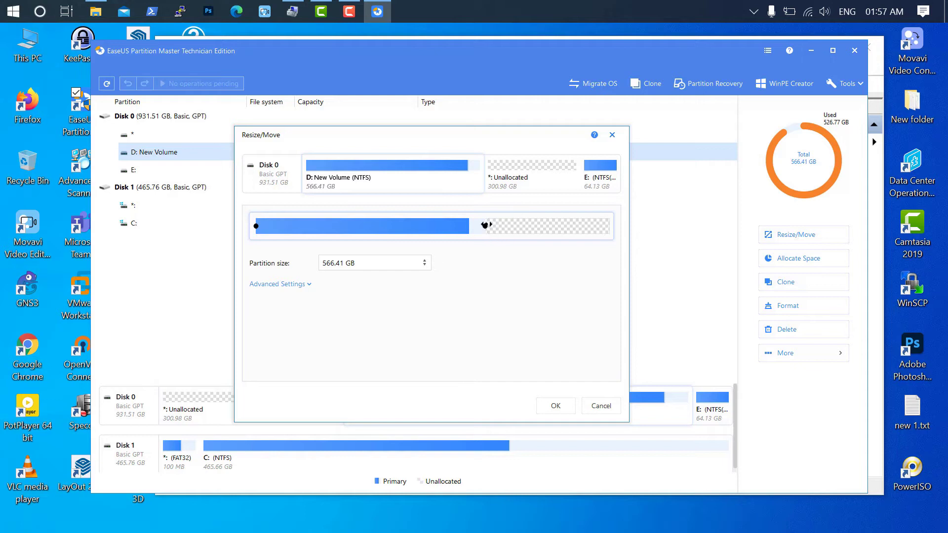
drag(486, 226, 606, 226)
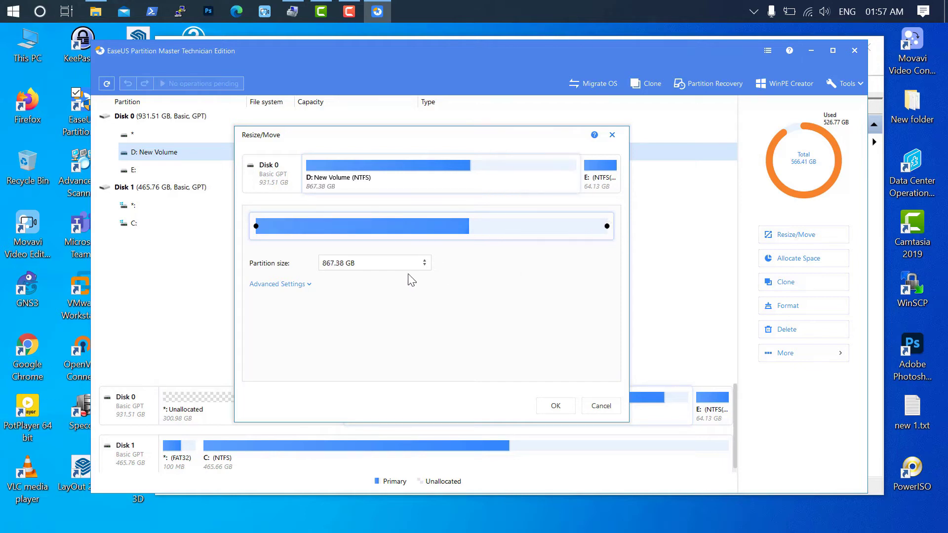
click(556, 407)
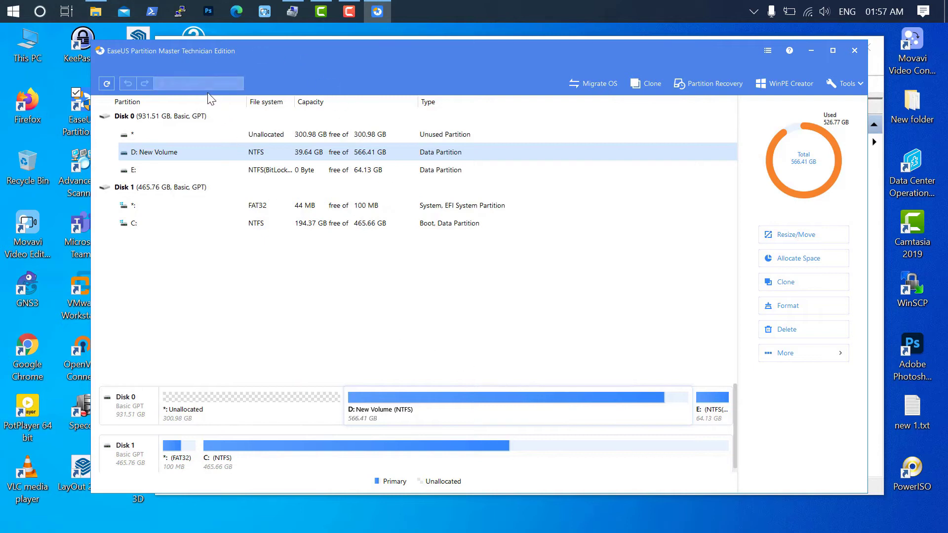
Apply the one pending resize operation on D: and close the completed progress window.
click(200, 84)
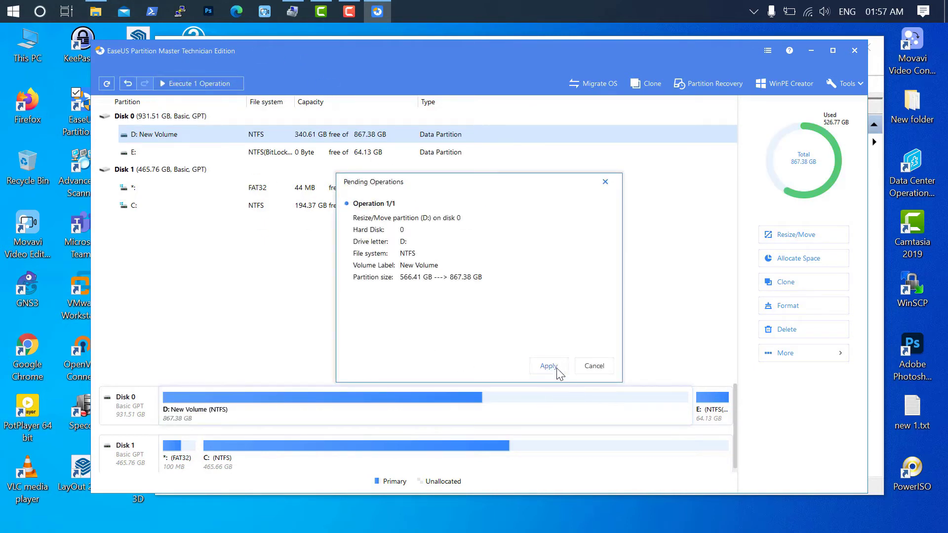
click(553, 371)
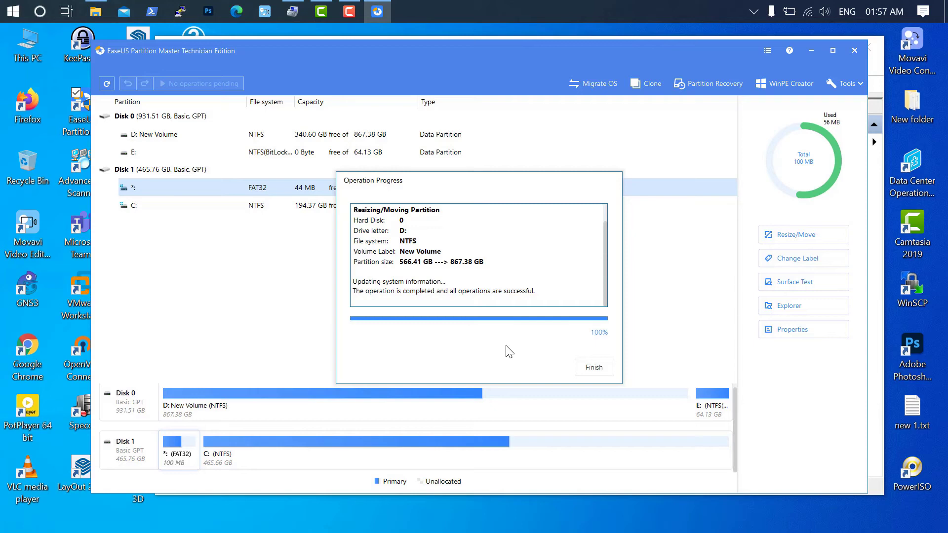
click(584, 366)
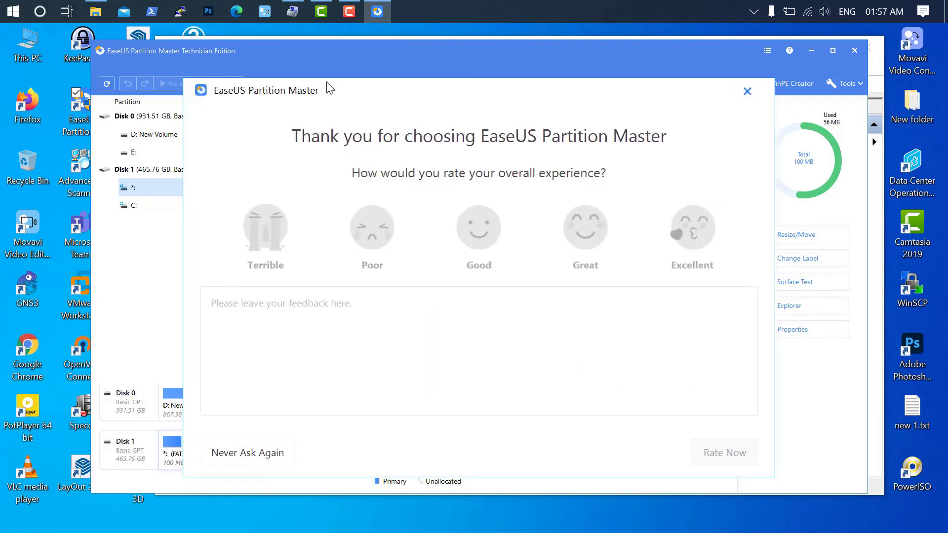
Check in Disk Management that Disk 0 shows an 867.38 GB New Volume (D:) and no unallocated space.
click(293, 14)
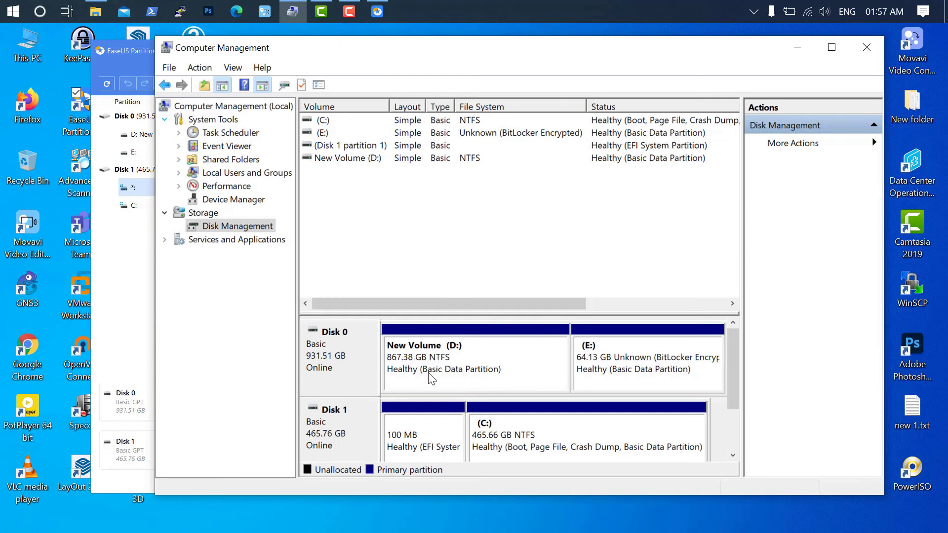
right_click(531, 368)
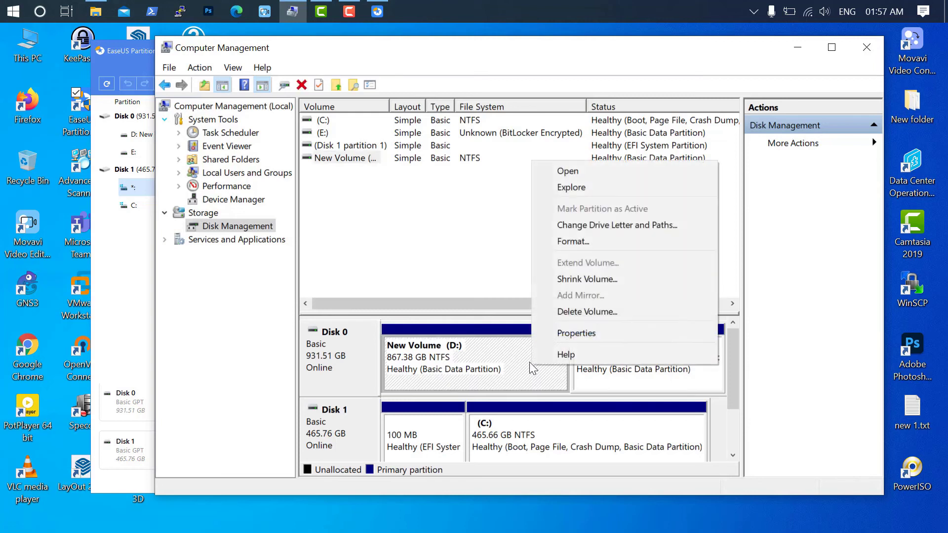
click(501, 368)
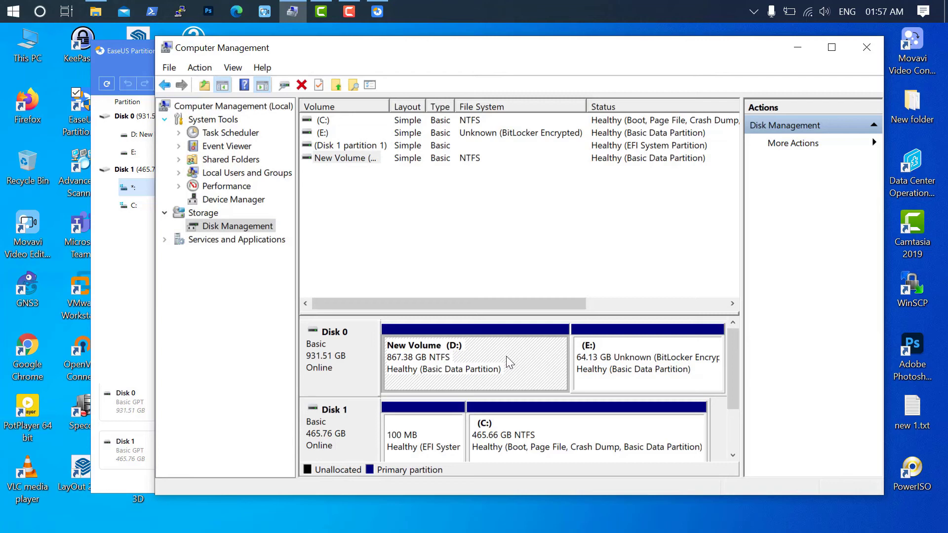
Return to EaseUS Partition Master and close the feedback rating prompt.
click(117, 276)
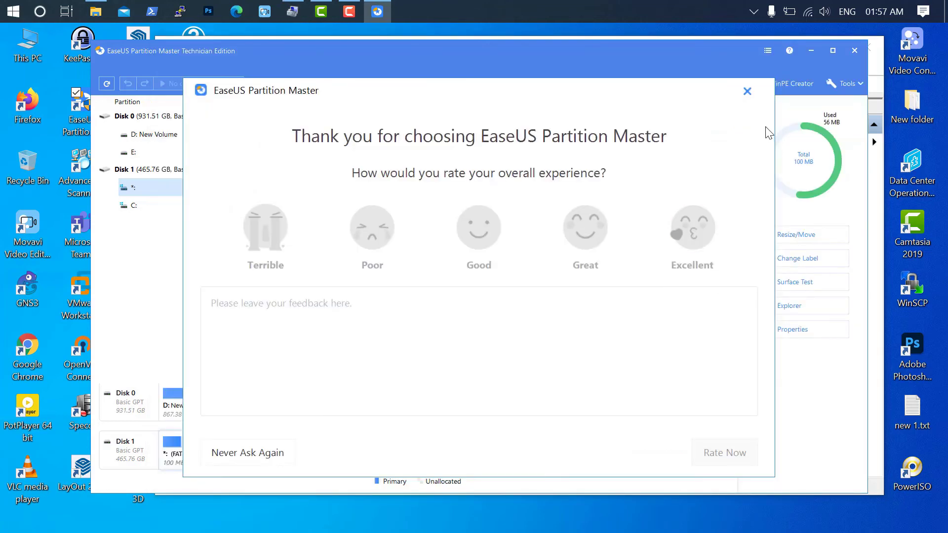
click(747, 92)
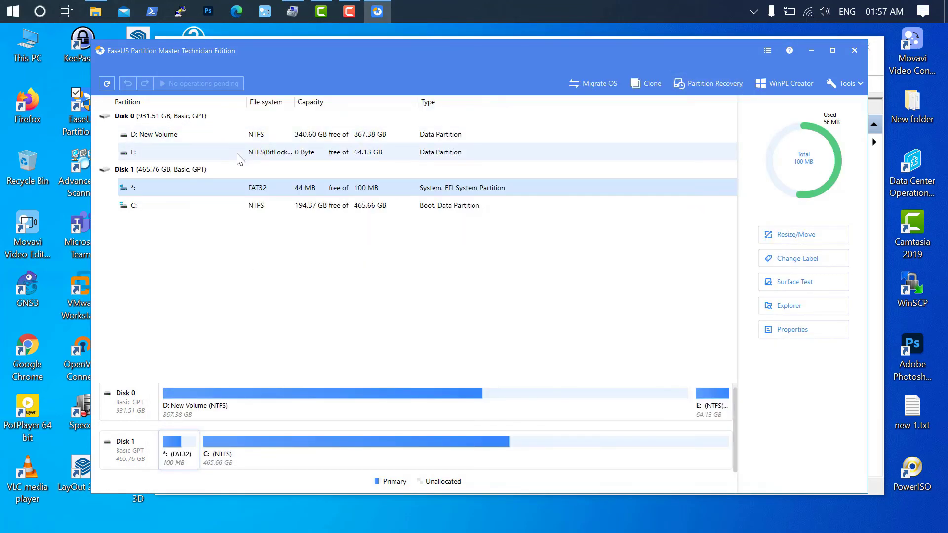